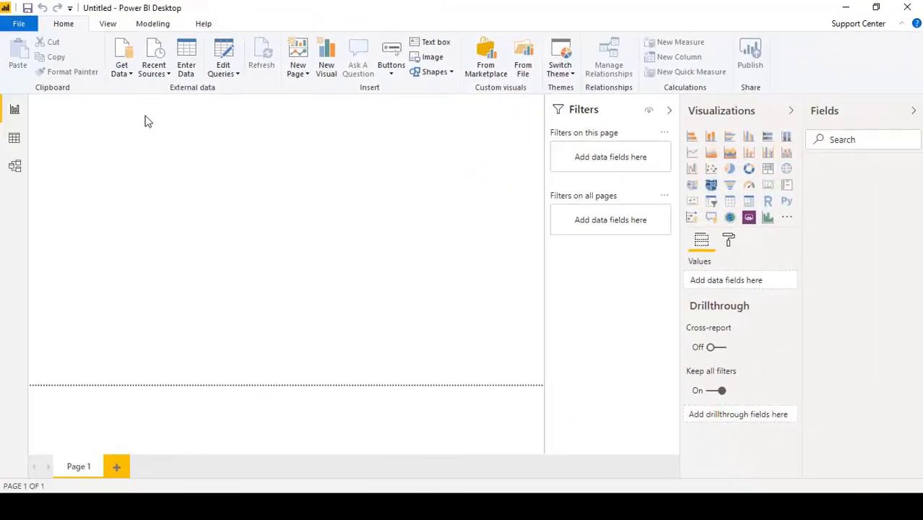
Start a Folder data import with the folder path G:\My Drive\PowerBI-Training\Data\Combine\.
left_click(129, 49)
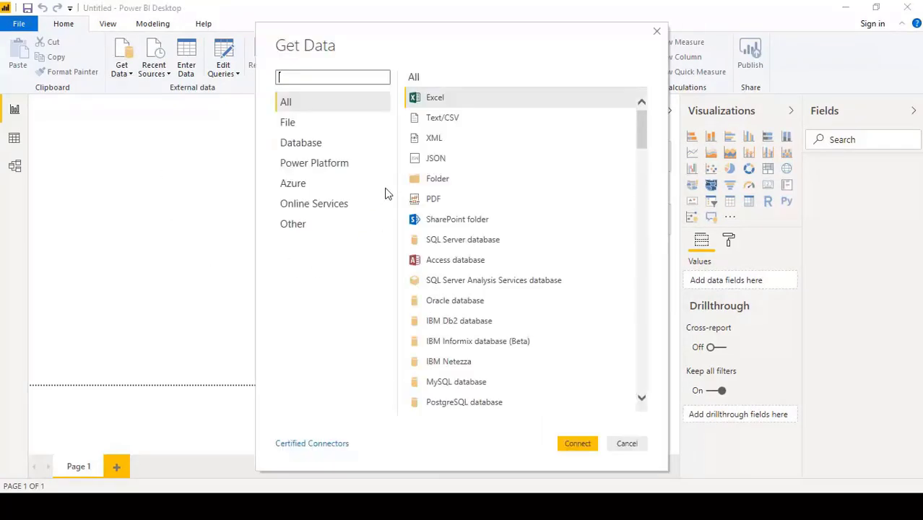
left_click(436, 186)
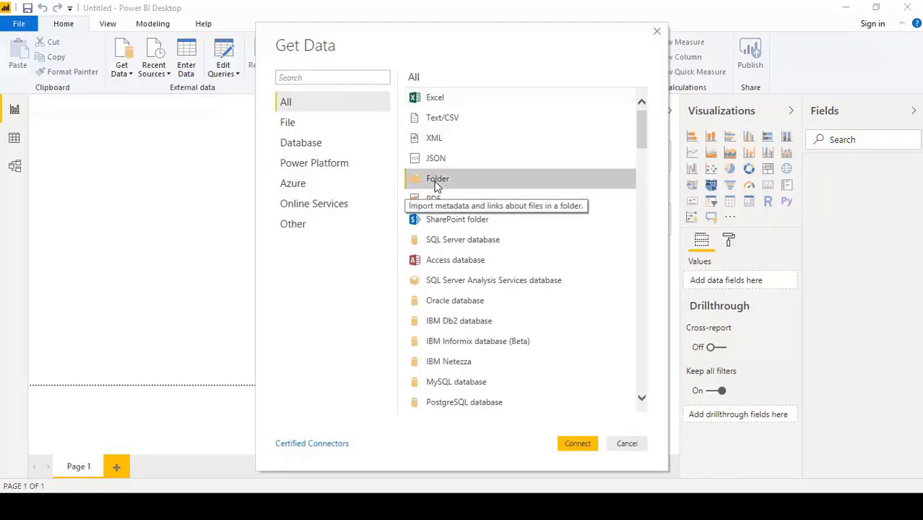
left_click(577, 444)
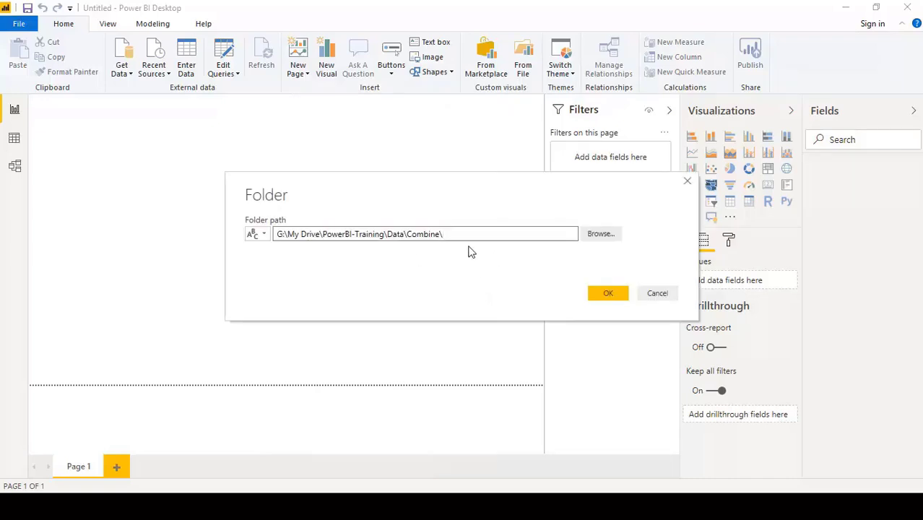
left_click(461, 234)
Switch to File Explorer, open Feb.xlsx from the Combine folder in Excel, and examine the table columns on its L6, L7 and L8 sheets.
left_click(250, 505)
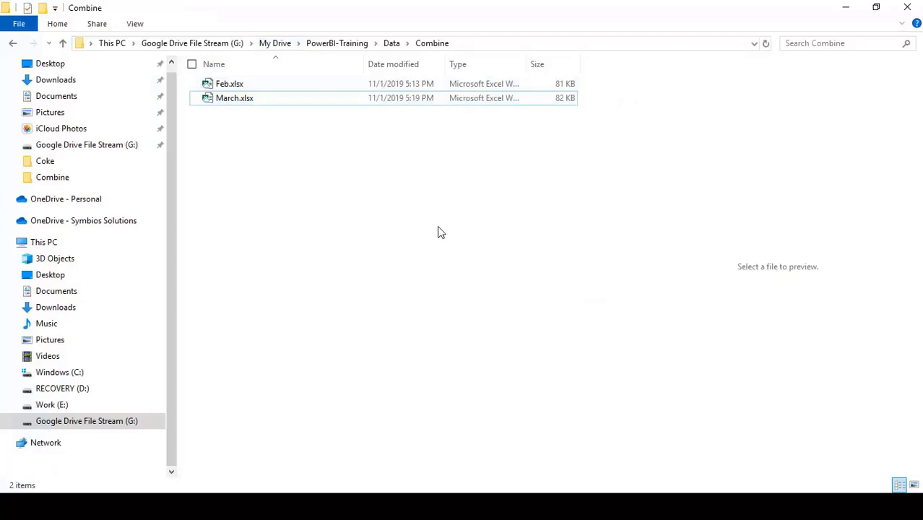
double_click(242, 89)
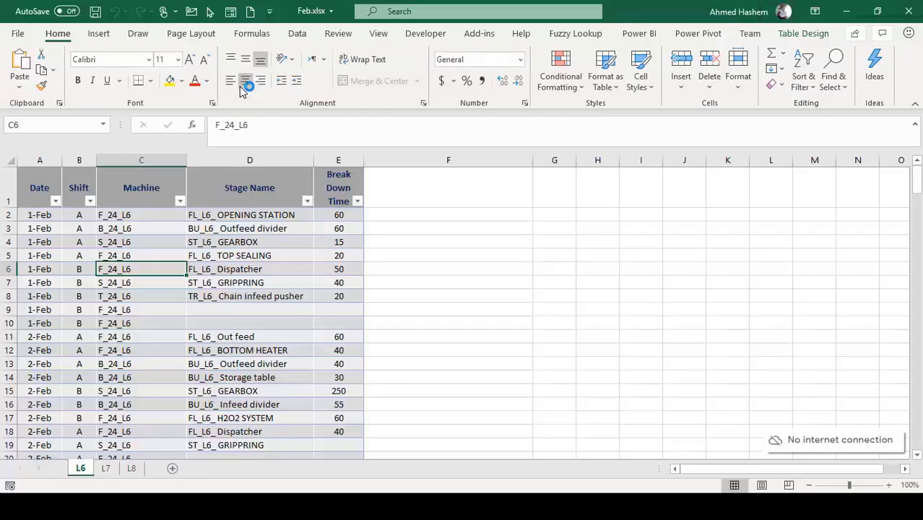
left_click(242, 241)
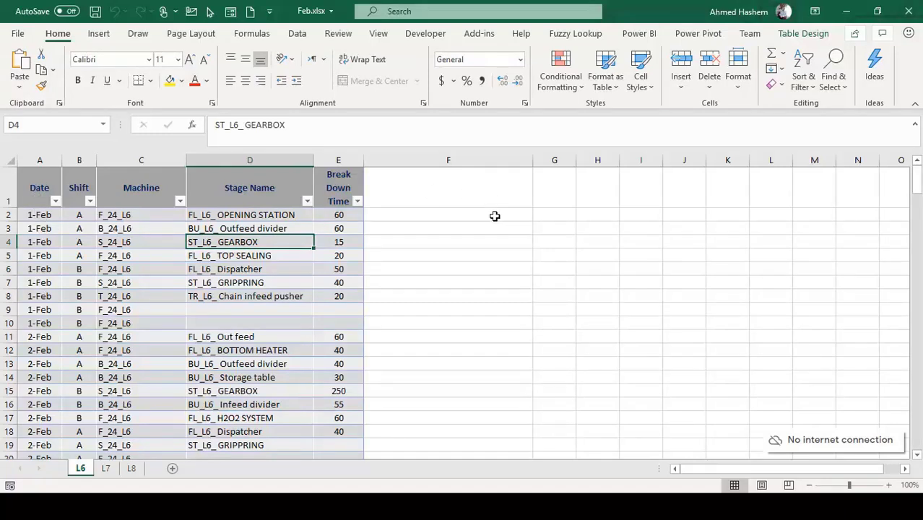
left_click(42, 200)
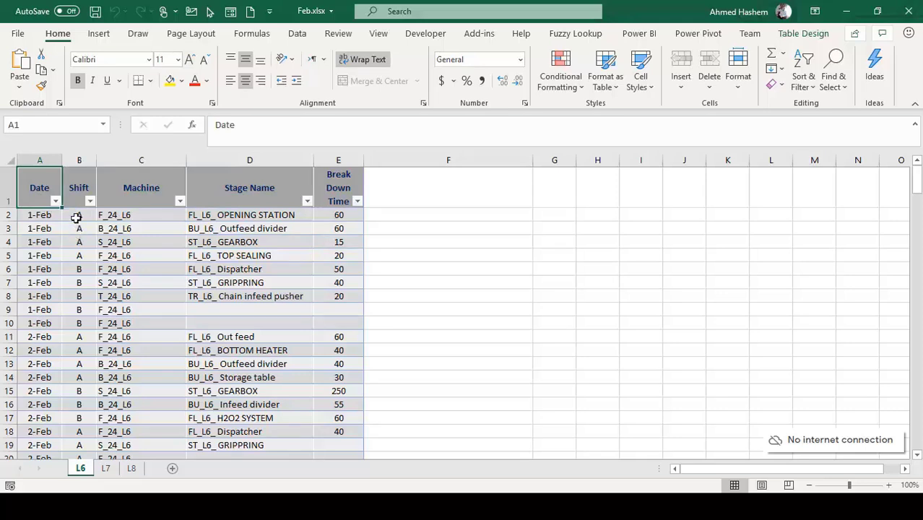
left_click(129, 198)
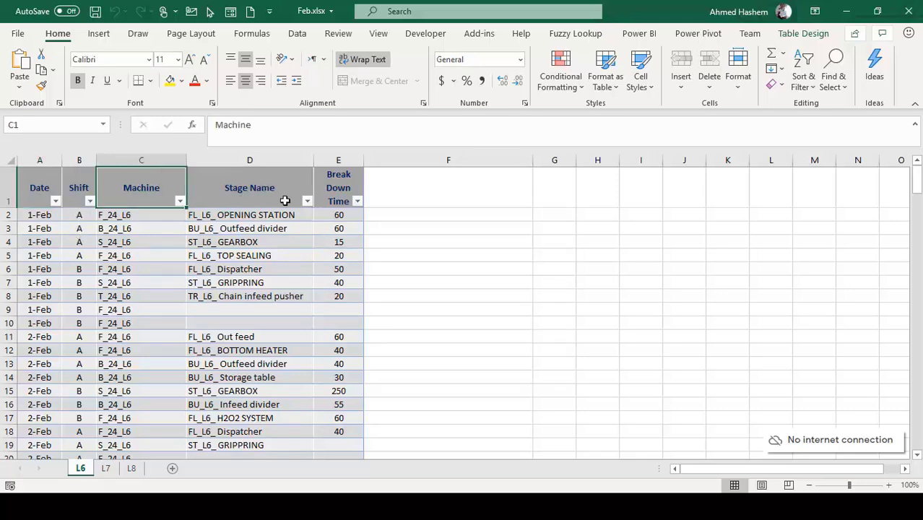
scroll(290, 208, "down", 2)
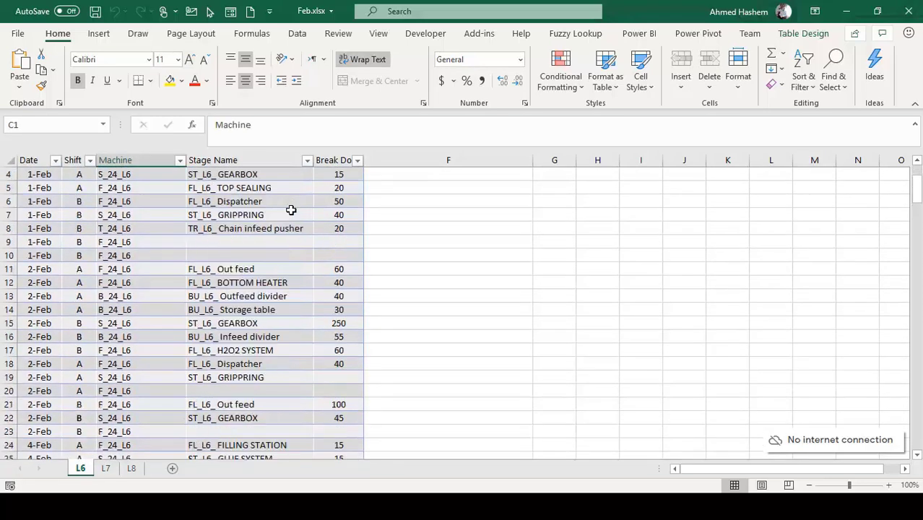
scroll(291, 208, "up", 2)
left_click_drag(337, 193, 339, 241)
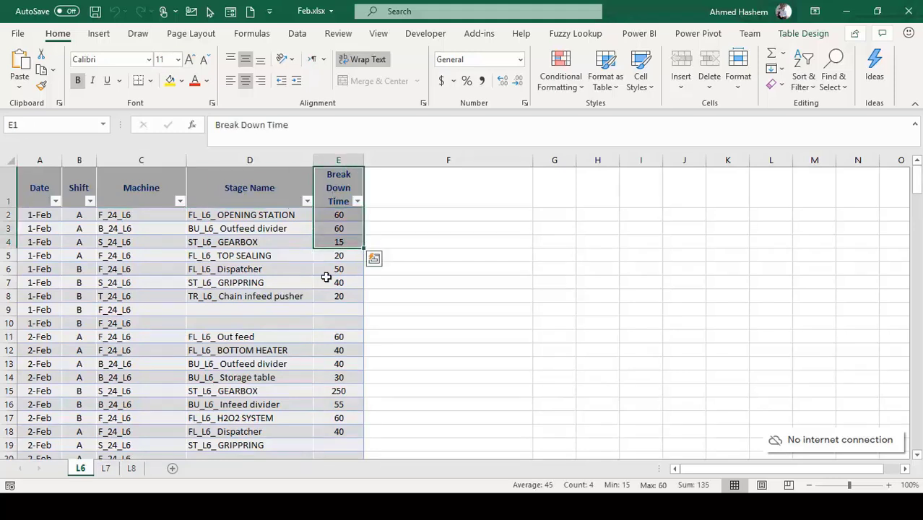
left_click(107, 468)
left_click(130, 469)
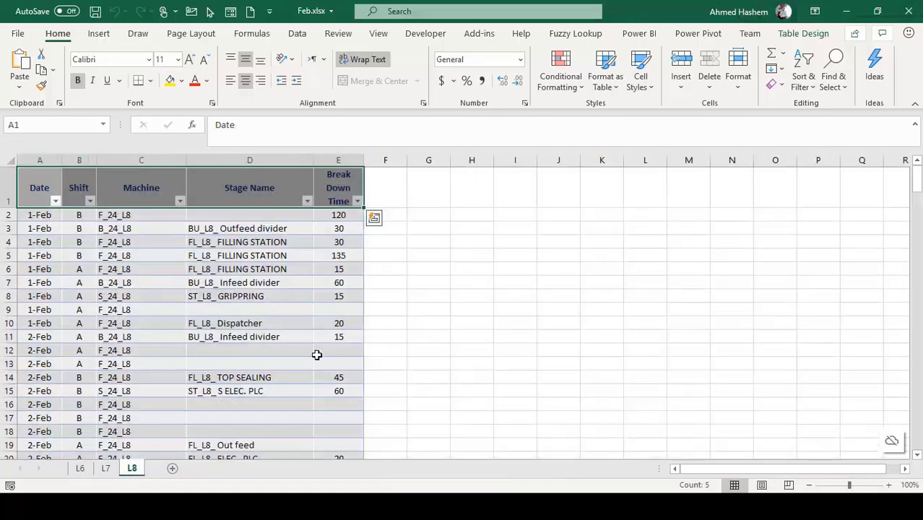
Open March.xlsx from the Combine folder and compare the table layouts on its L6, L7 and L8 sheets.
left_click(89, 307)
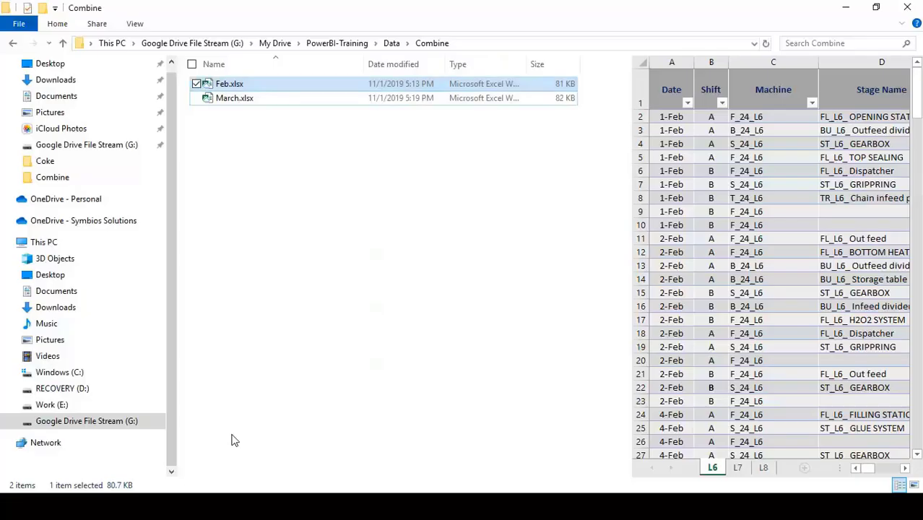
left_click(269, 216)
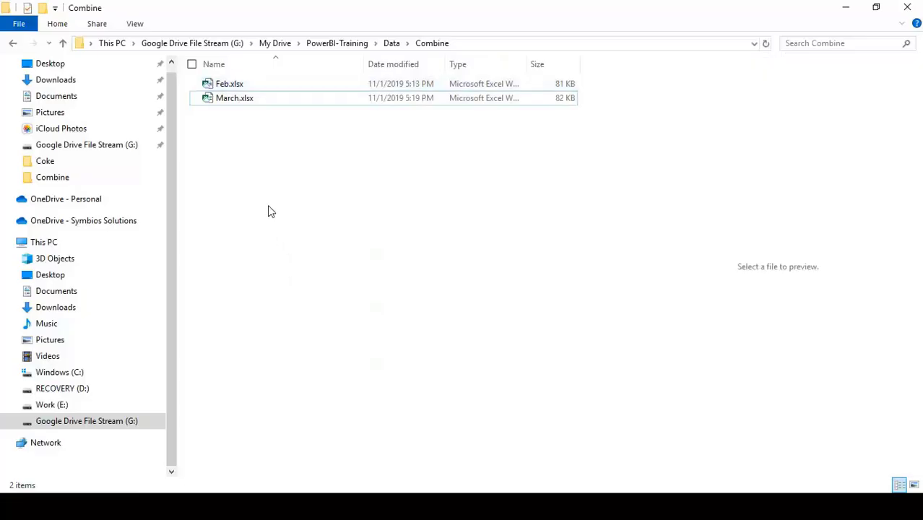
left_click(235, 101)
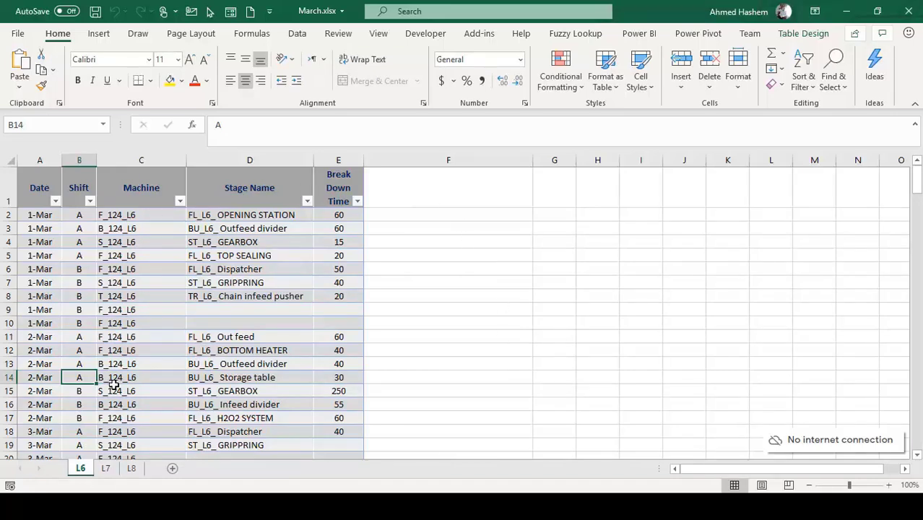
left_click(106, 468)
left_click(131, 469)
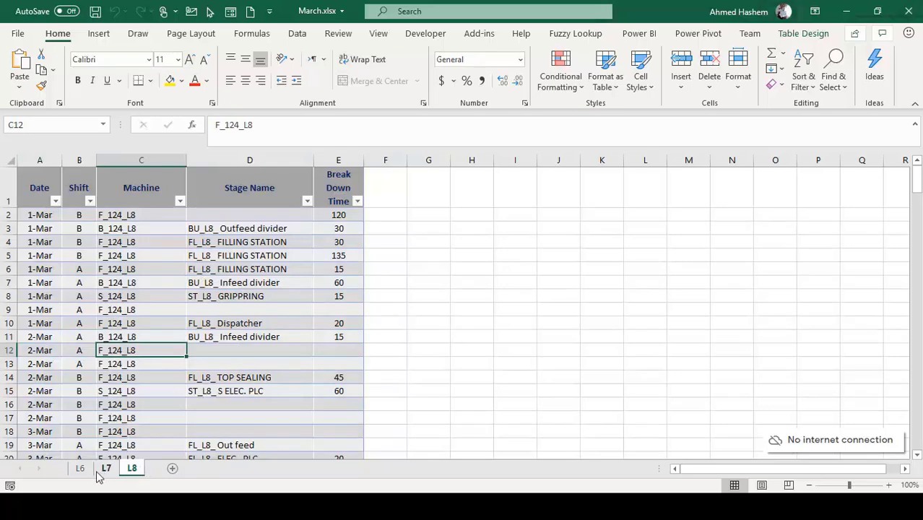
left_click(110, 473)
left_click(132, 473)
left_click_drag(418, 192, 581, 408)
left_click(100, 442)
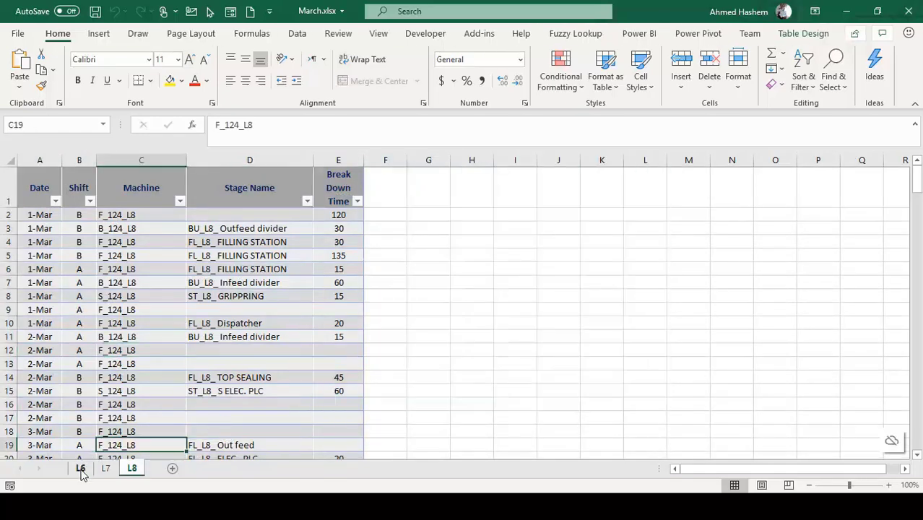
left_click(80, 469)
left_click(105, 468)
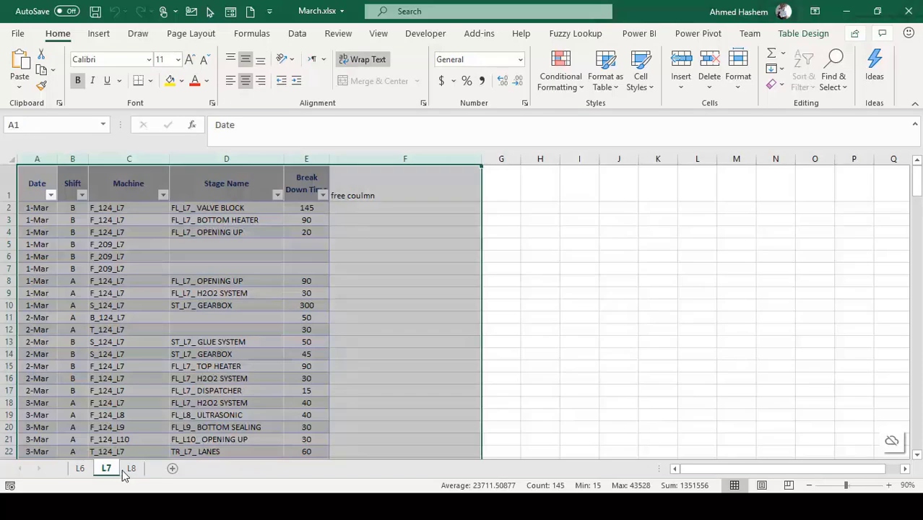
left_click(132, 468)
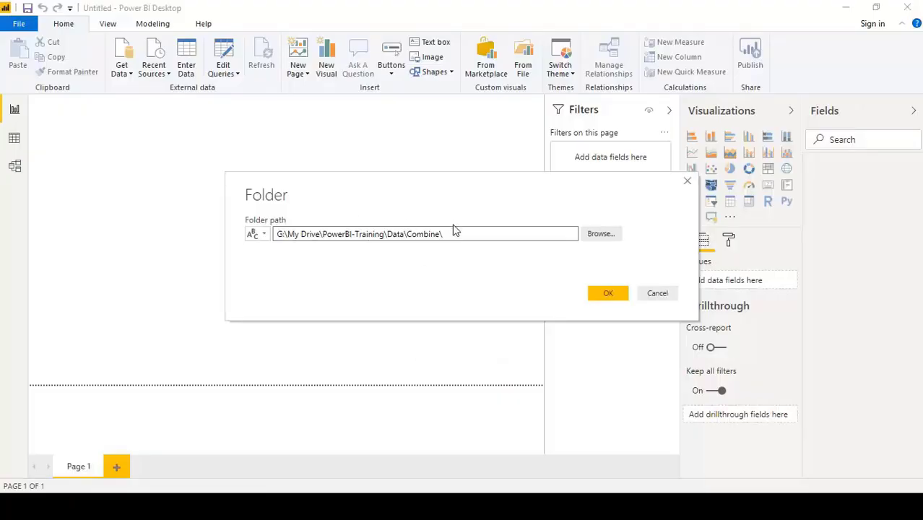
Back in Power BI Desktop, combine and transform the folder's files, extracting Table.L06 from each with the first file as sample.
left_click(617, 292)
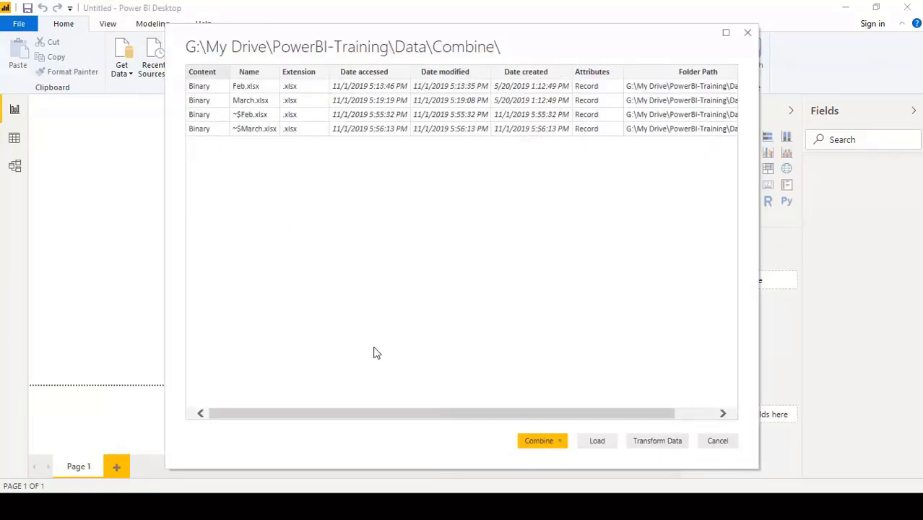
left_click(549, 441)
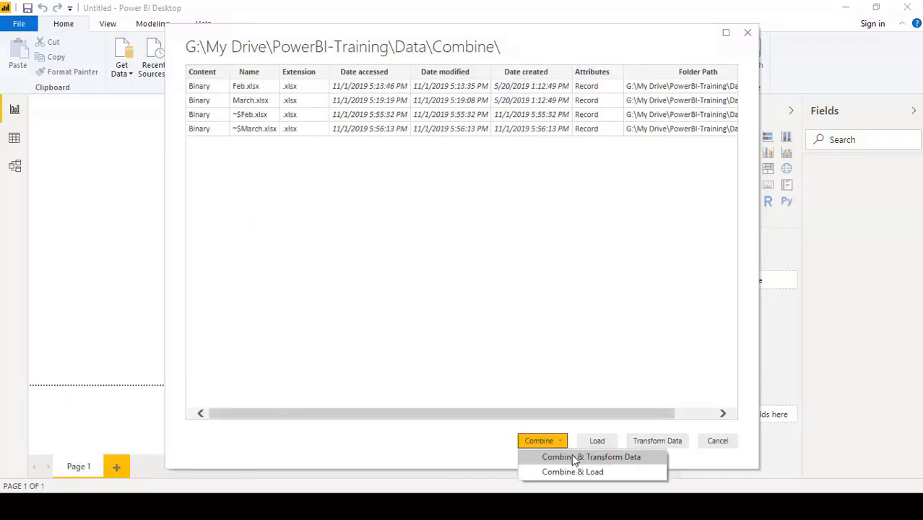
left_click(579, 458)
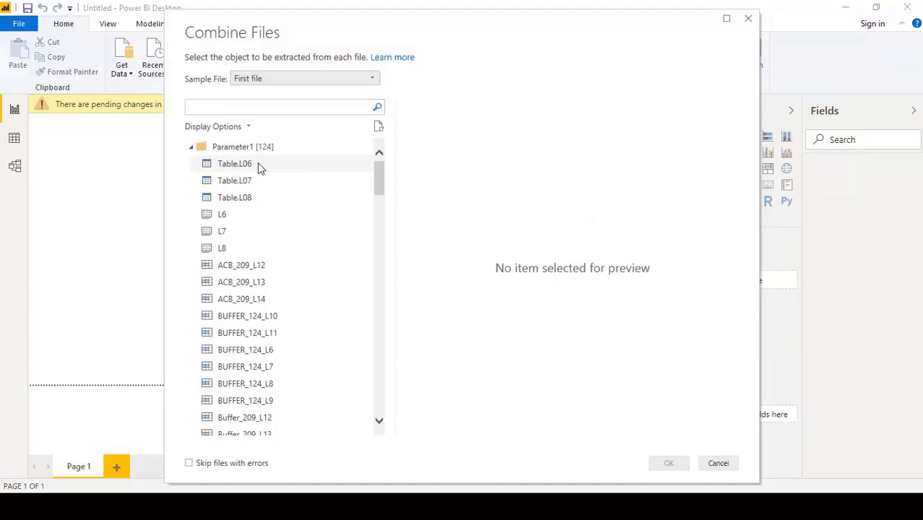
left_click(258, 164)
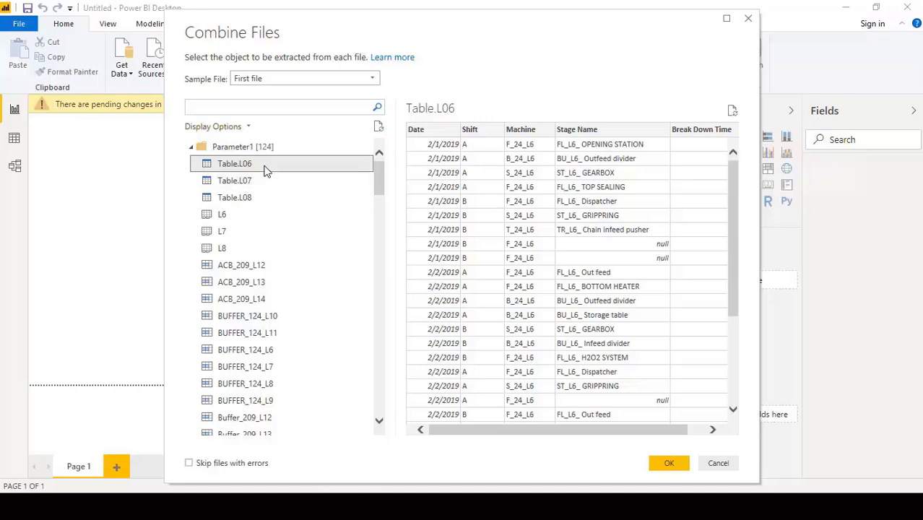
left_click(683, 465)
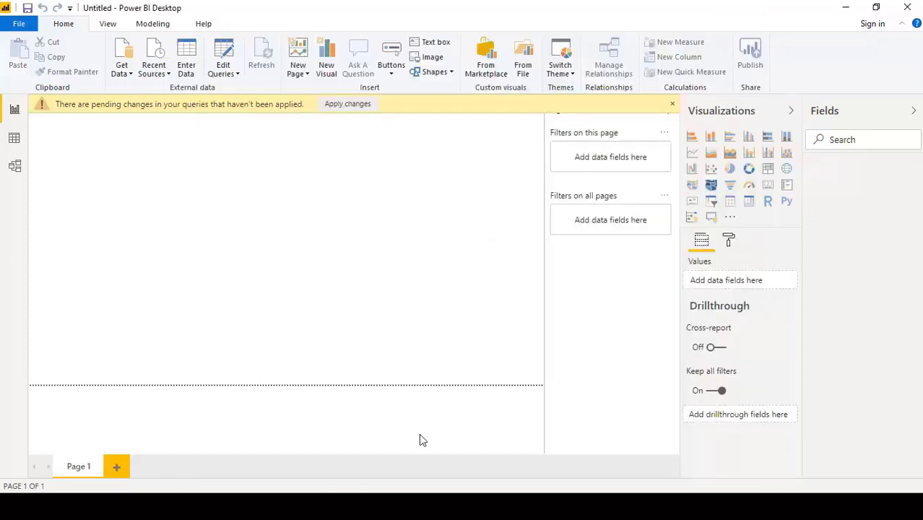
In Power Query Editor, check the distinct values of the Source.Name and Machine columns in the combined query.
left_click(397, 469)
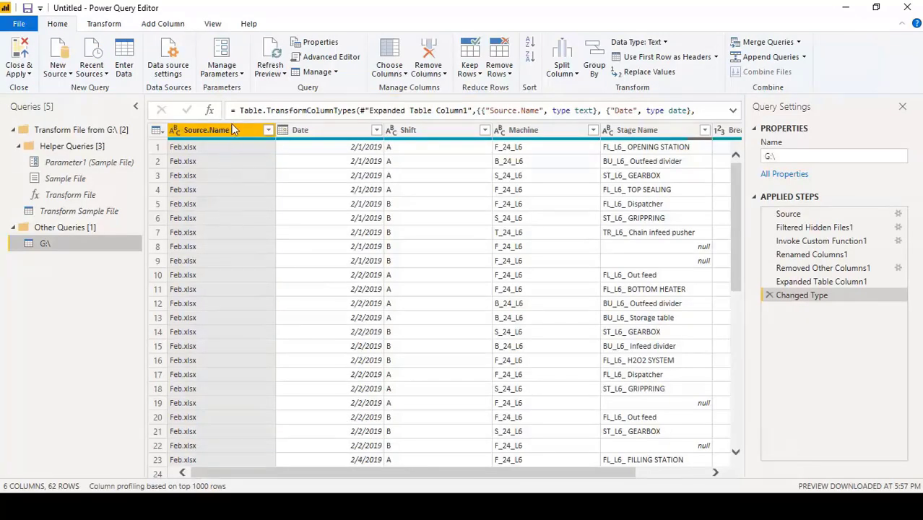
left_click(268, 130)
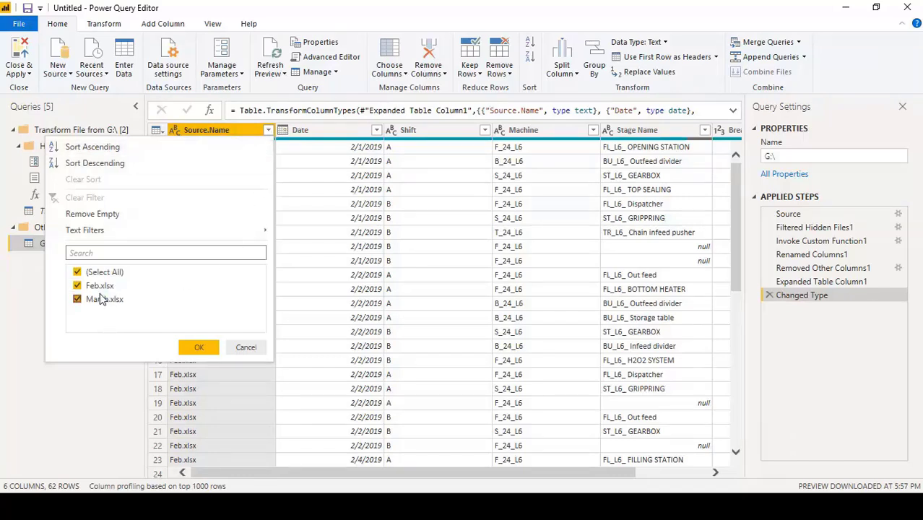
left_click(60, 399)
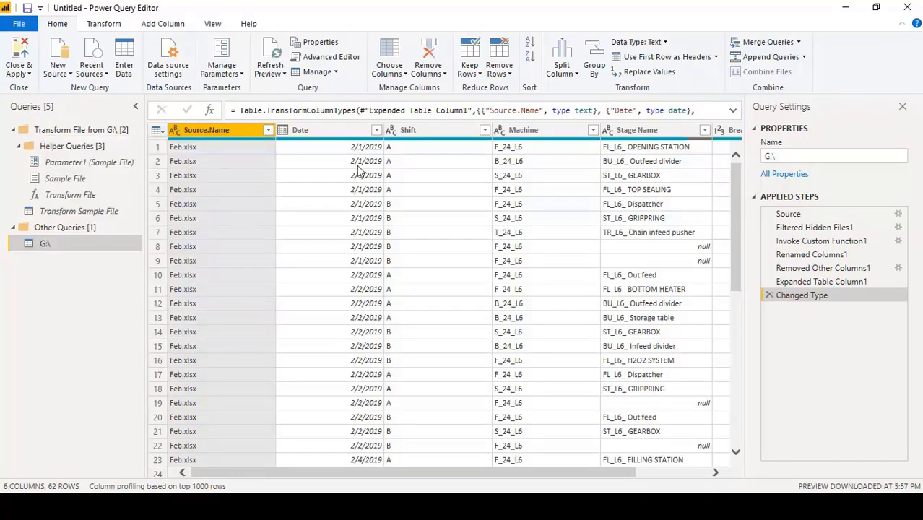
left_click(592, 132)
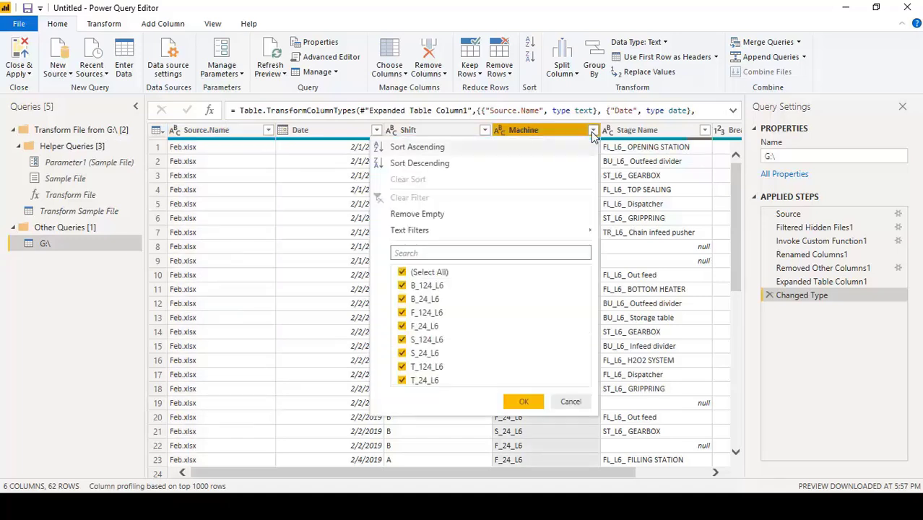
left_click(336, 328)
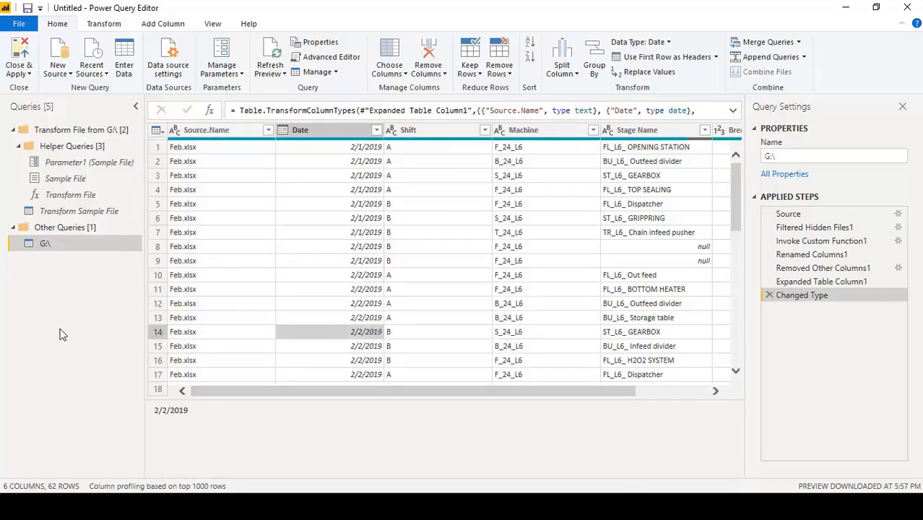
Switch to File Explorer and preview Feb.xlsx and March.xlsx, widening the preview area to show all table columns.
left_click(173, 507)
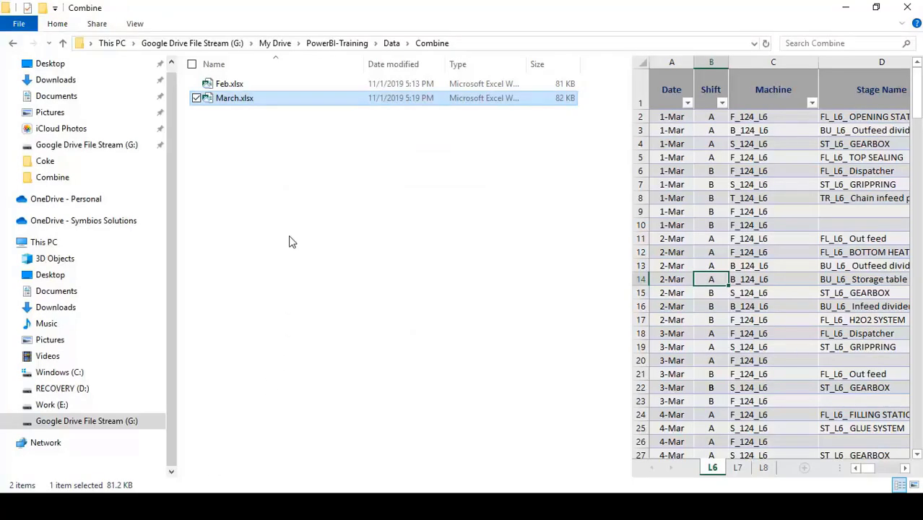
left_click(239, 86)
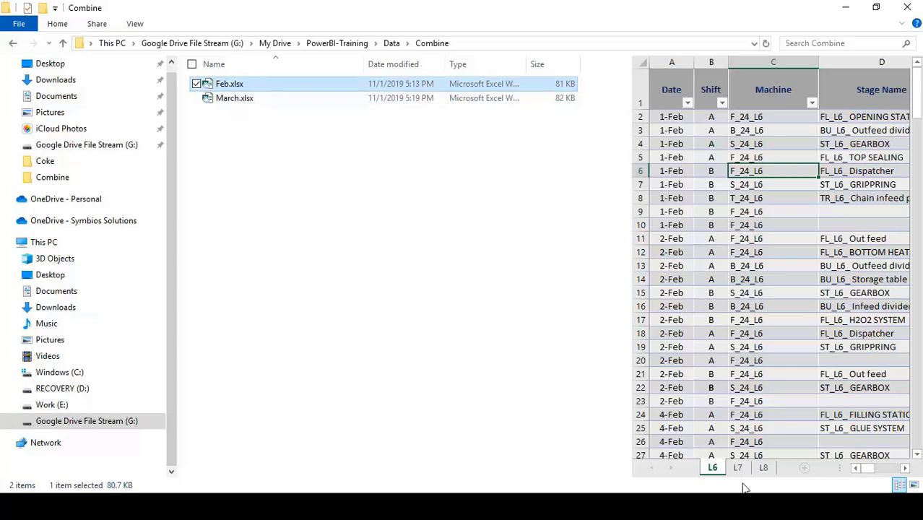
left_click(239, 99)
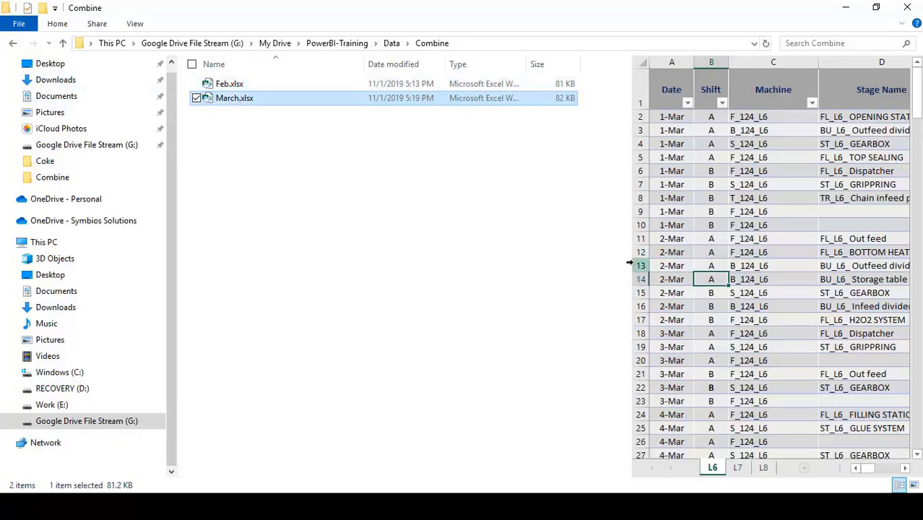
left_click_drag(629, 263, 466, 262)
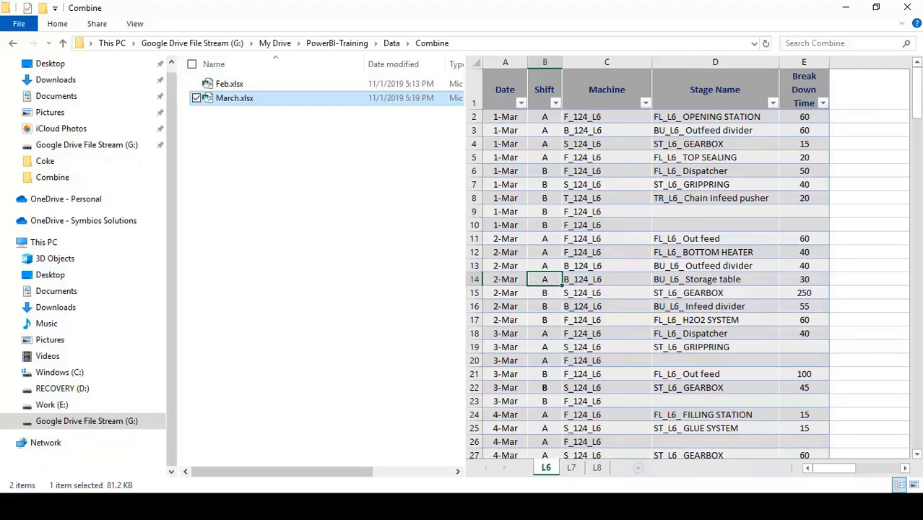
left_click(349, 407)
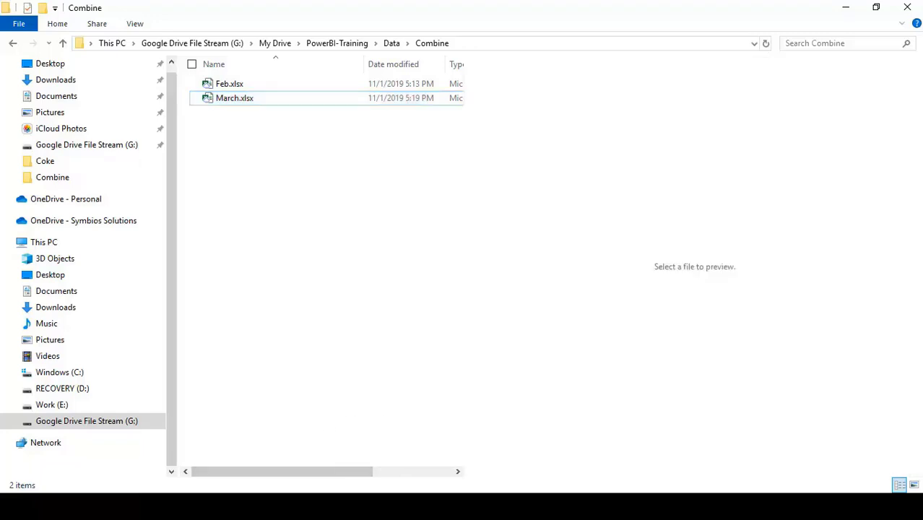
Return to Power Query Editor and look through the rows of the combined query.
mouse_move(347, 506)
left_click(404, 478)
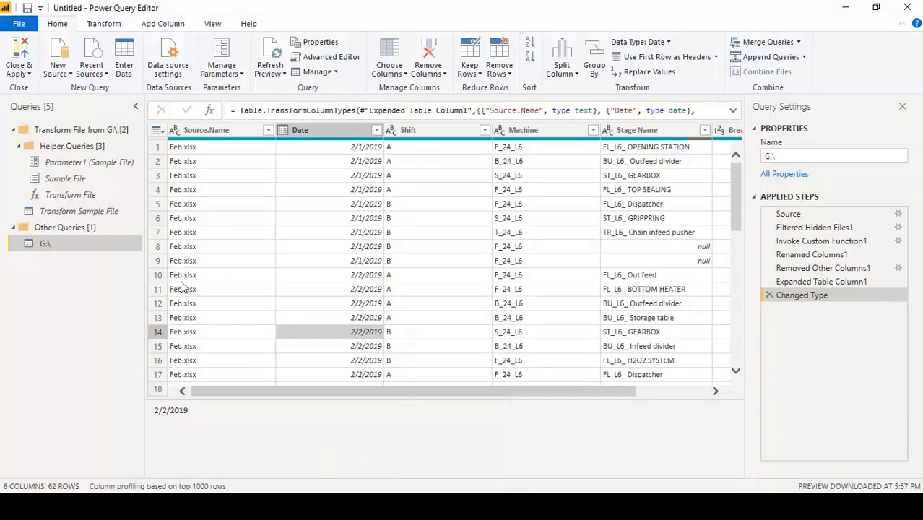
scroll(182, 286, "down", 8)
scroll(188, 346, "down", 3)
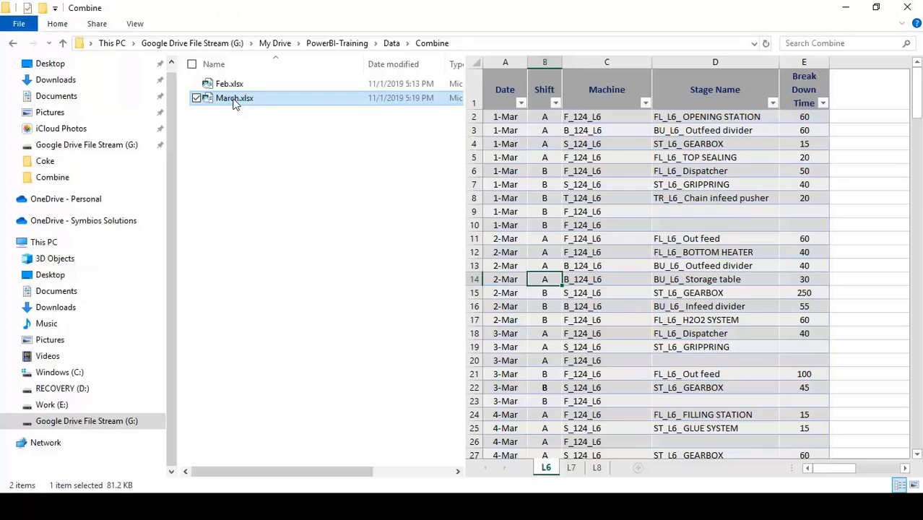
In File Explorer, duplicate March.xlsx within the Combine folder and rename the copy April.xlsx.
right_click(234, 103)
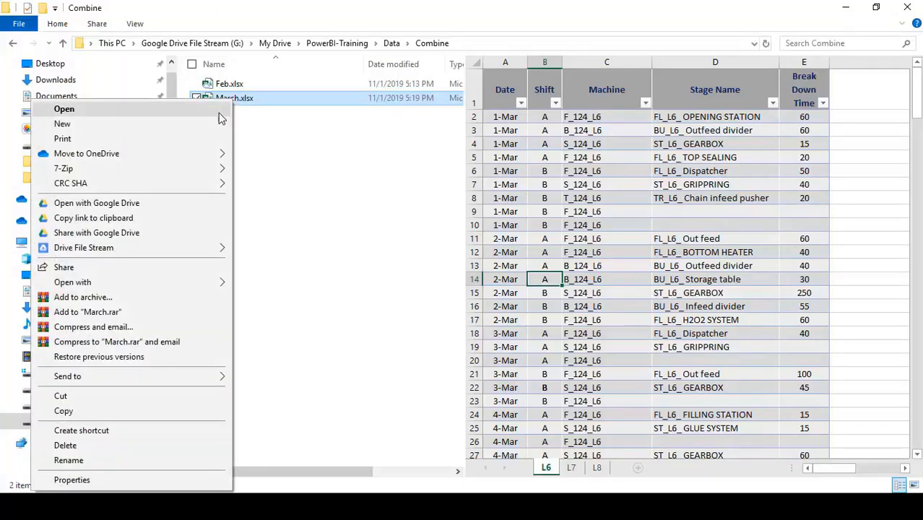
left_click(121, 410)
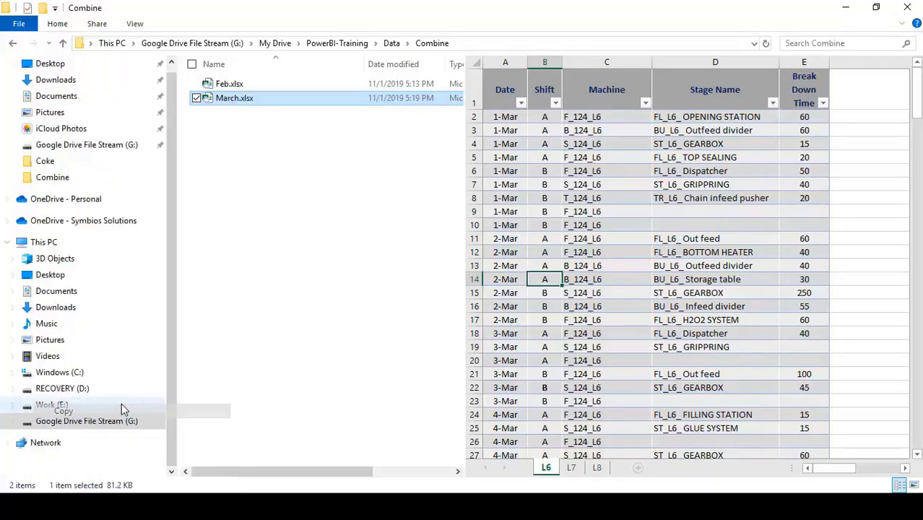
left_click(228, 133)
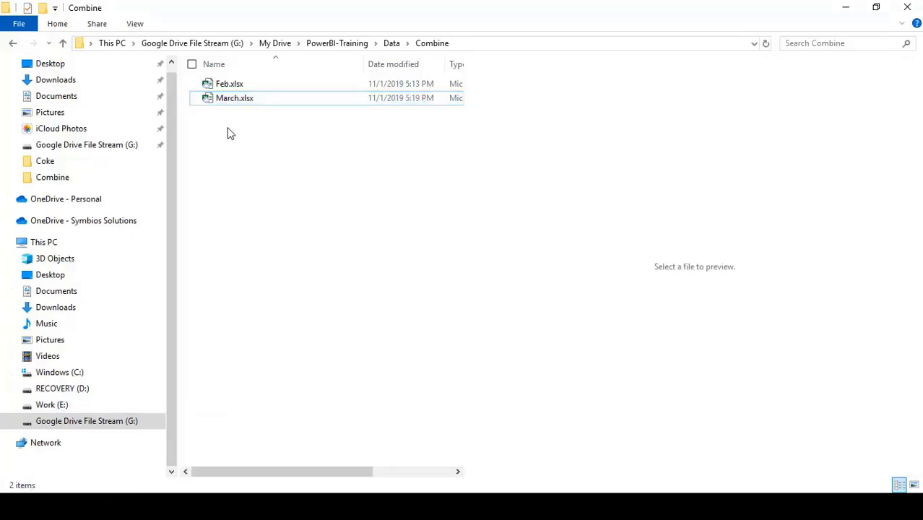
right_click(227, 133)
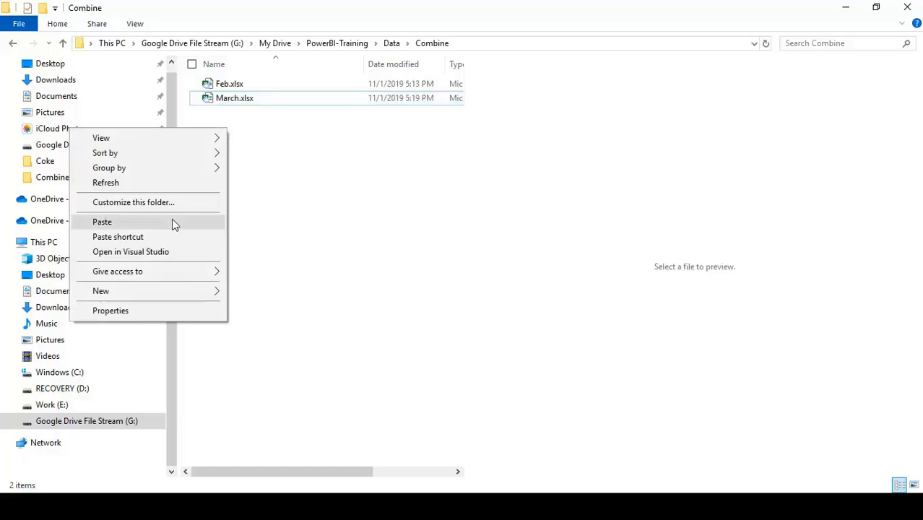
left_click(131, 222)
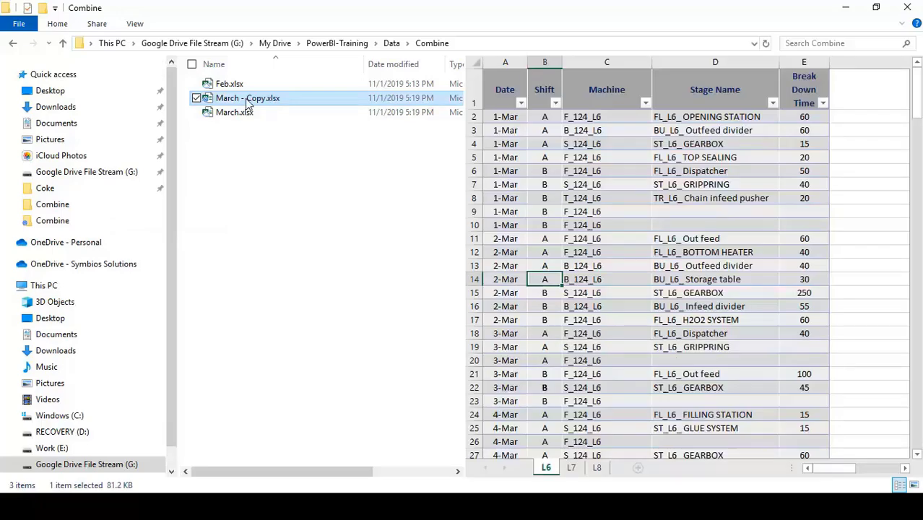
left_click(246, 103)
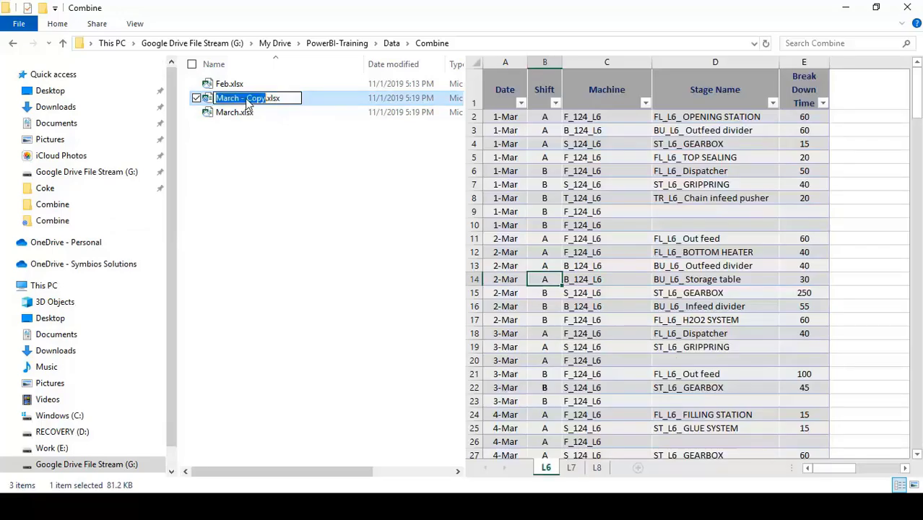
type("April")
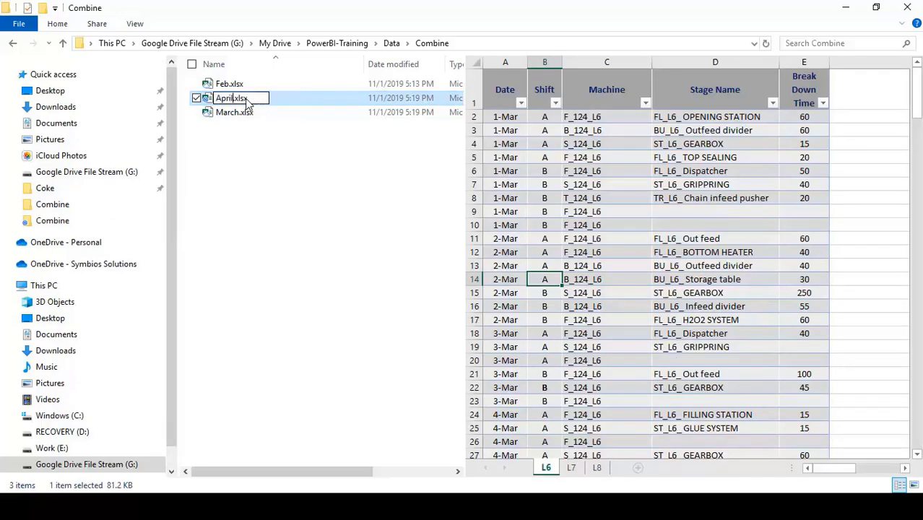
key("Return")
Switch to Power Query Editor, refresh the combined query's preview and check the distinct file names in the Source.Name column.
left_click_drag(286, 279, 368, 473)
mouse_move(346, 507)
left_click(406, 463)
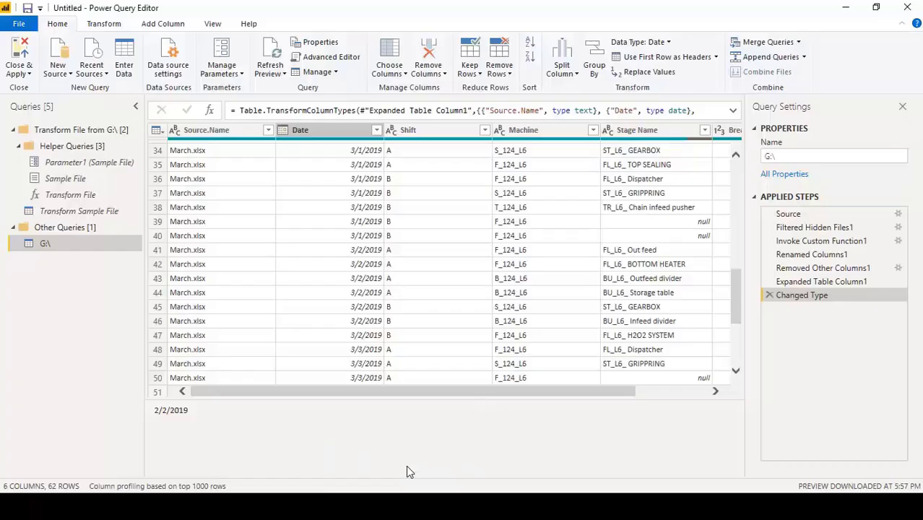
left_click(271, 58)
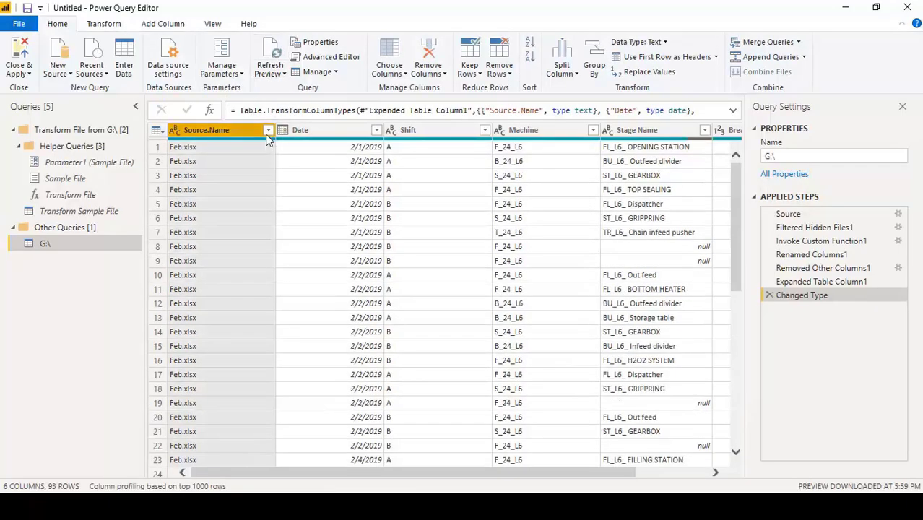
left_click(268, 133)
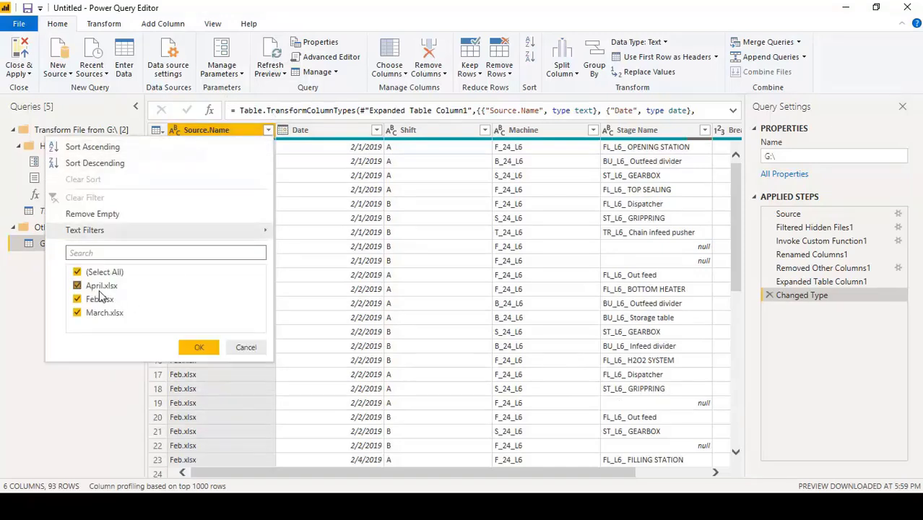
left_click(246, 347)
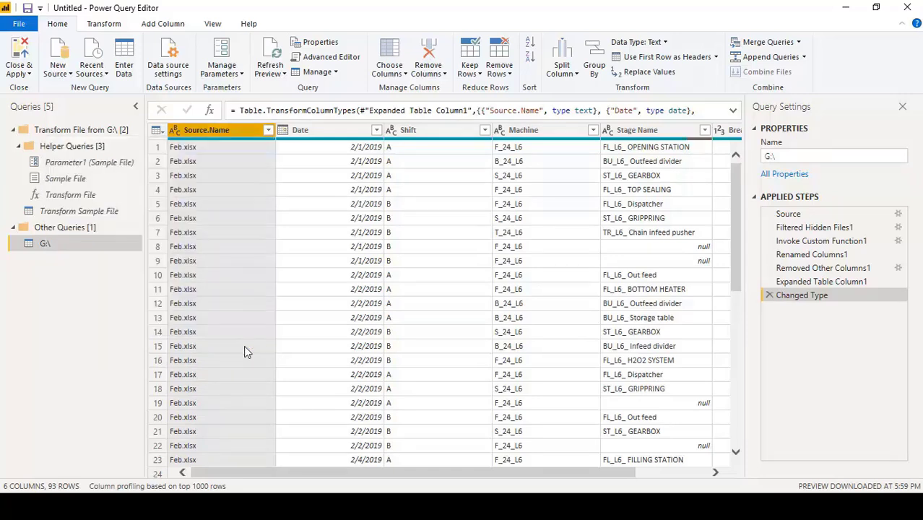
Check Feb.xlsx in File Explorer, return to Power Query Editor and delete the Navigation step from the Transform Sample File query.
key("alt+Tab")
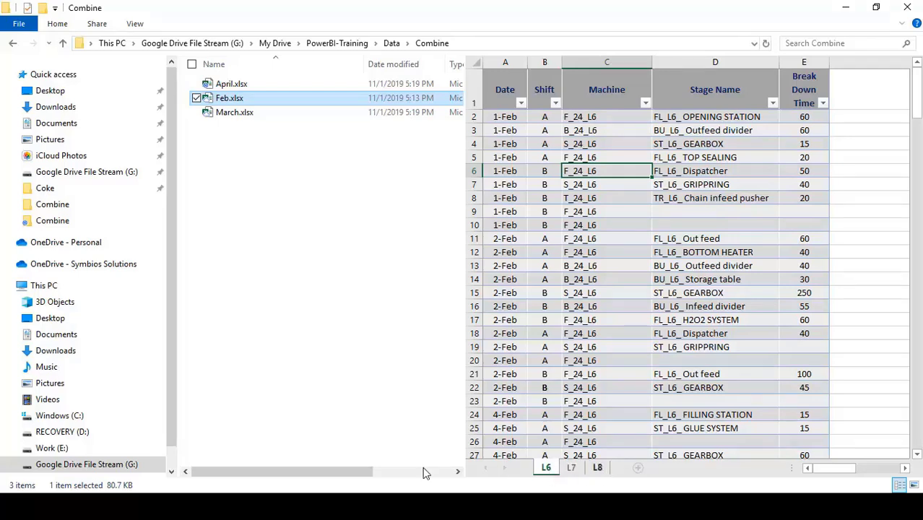
left_click(405, 473)
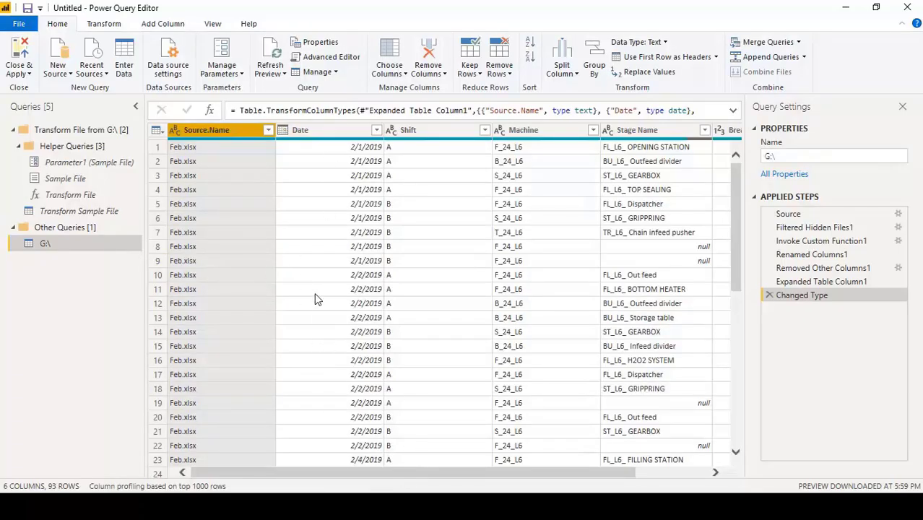
left_click(87, 211)
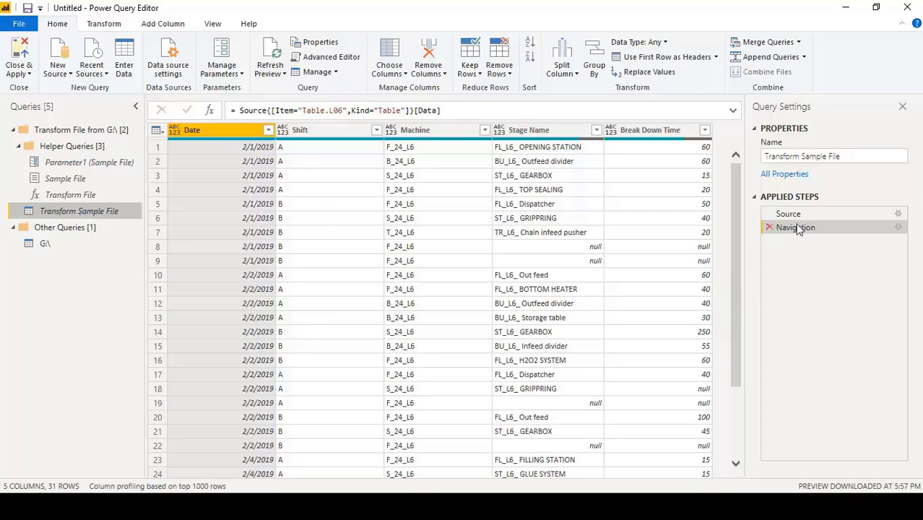
left_click(822, 217)
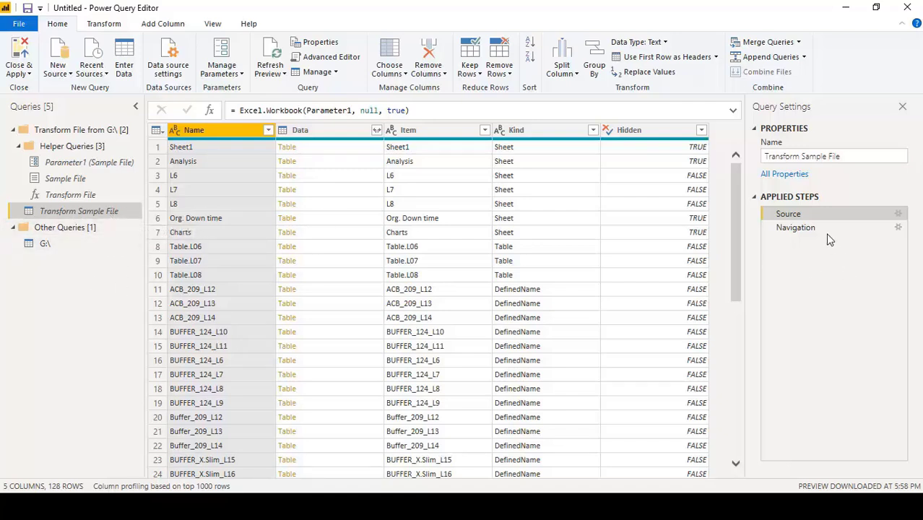
left_click(770, 231)
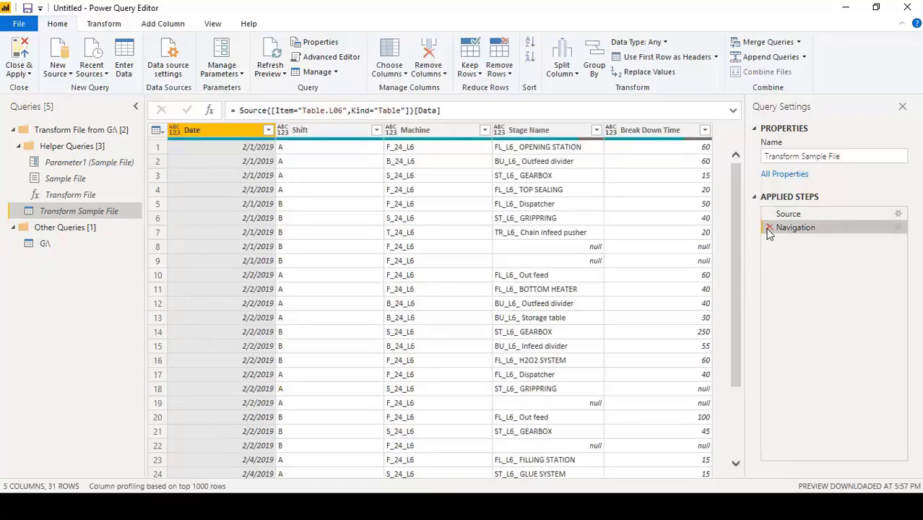
left_click(769, 228)
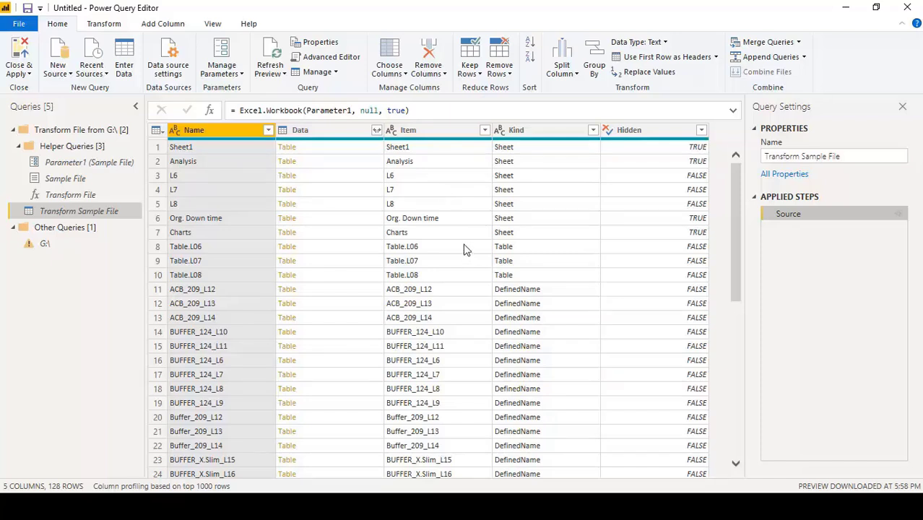
Filter the Item column of Transform Sample File to keep only Table.L06, Table.L07 and Table.L08.
left_click(484, 131)
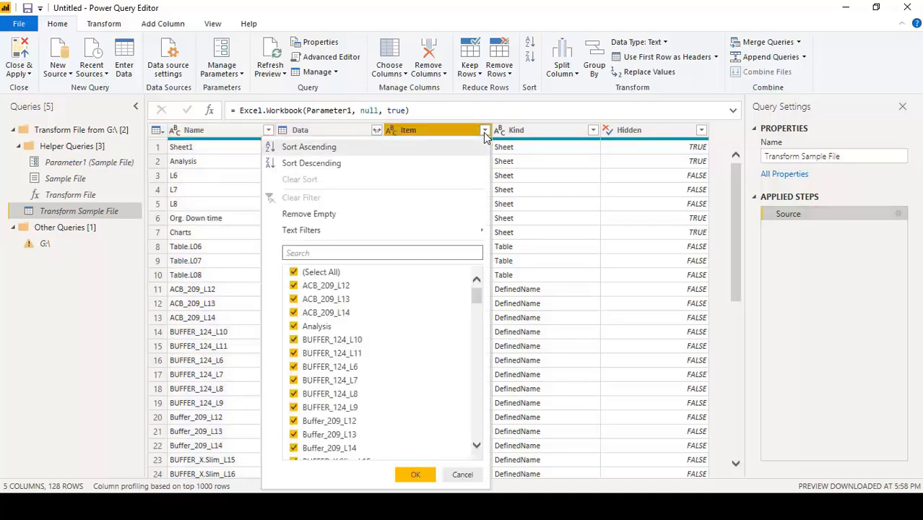
left_click(294, 274)
left_click(319, 251)
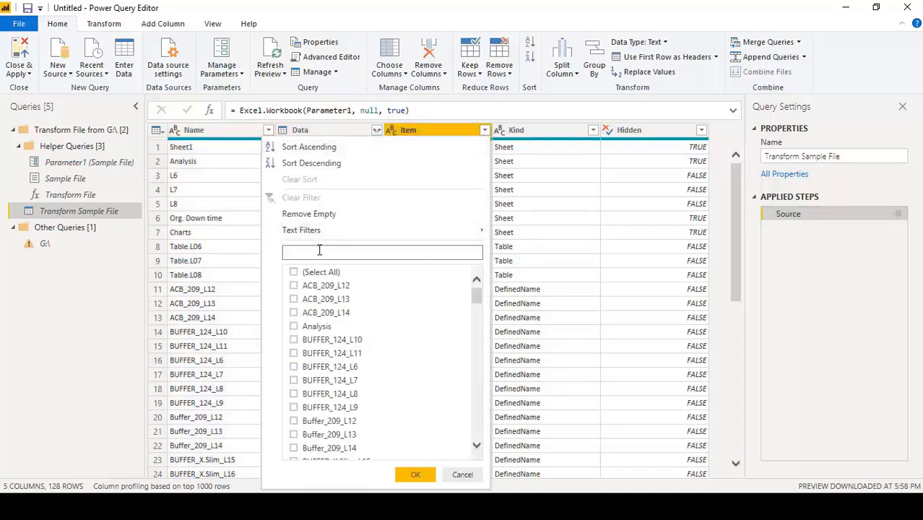
type("L0")
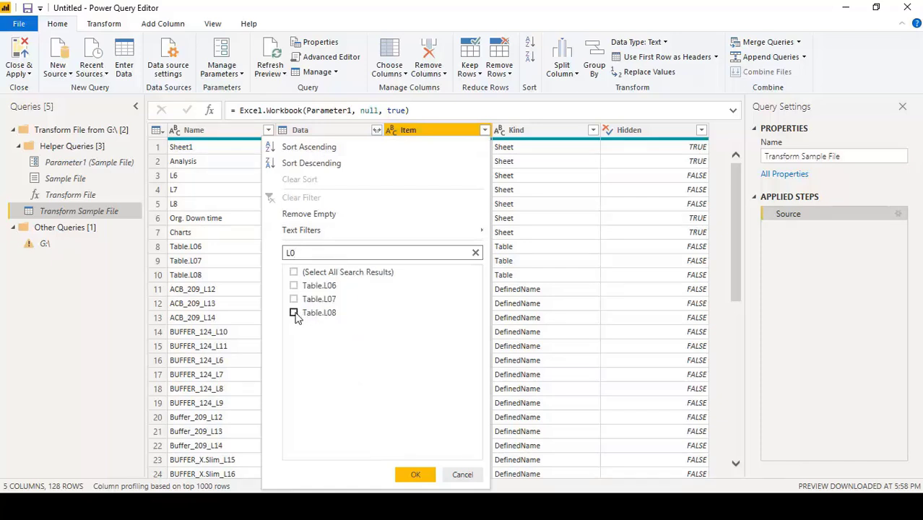
left_click(293, 285)
left_click(293, 299)
left_click(293, 312)
left_click(417, 475)
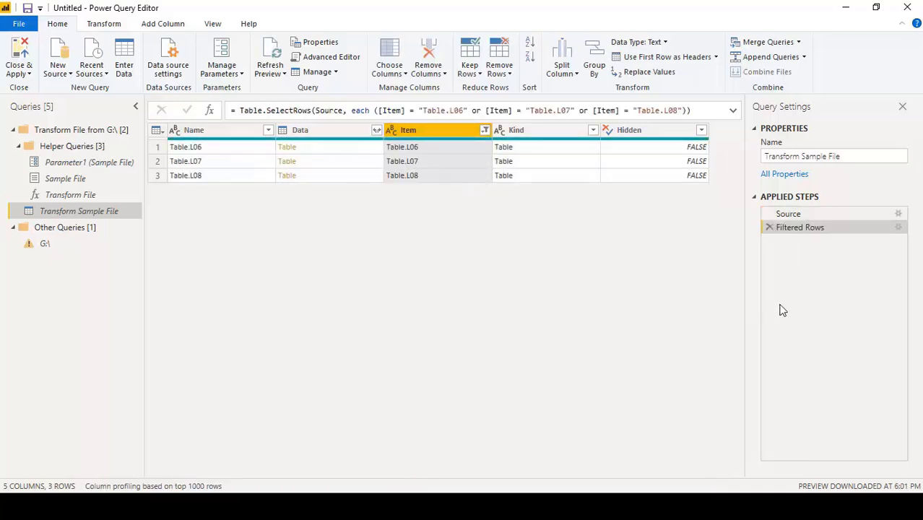
Expand all columns of the Data column without the original column name as prefix, and look through the expanded rows.
left_click(377, 131)
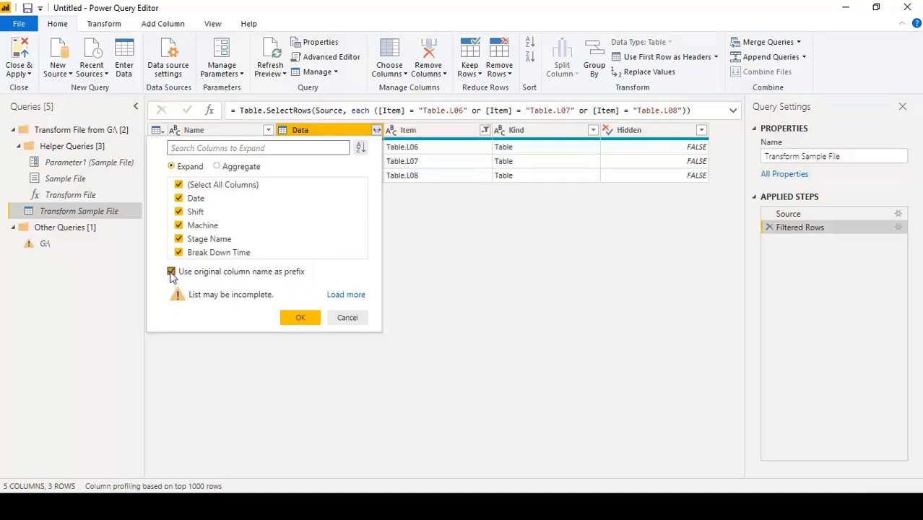
left_click(171, 273)
left_click(297, 319)
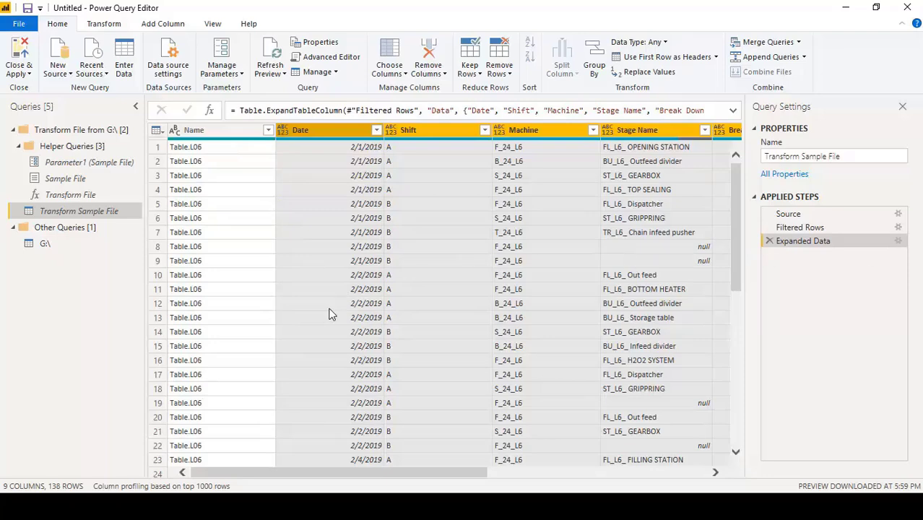
scroll(231, 301, "down", 9)
scroll(231, 301, "down", 13)
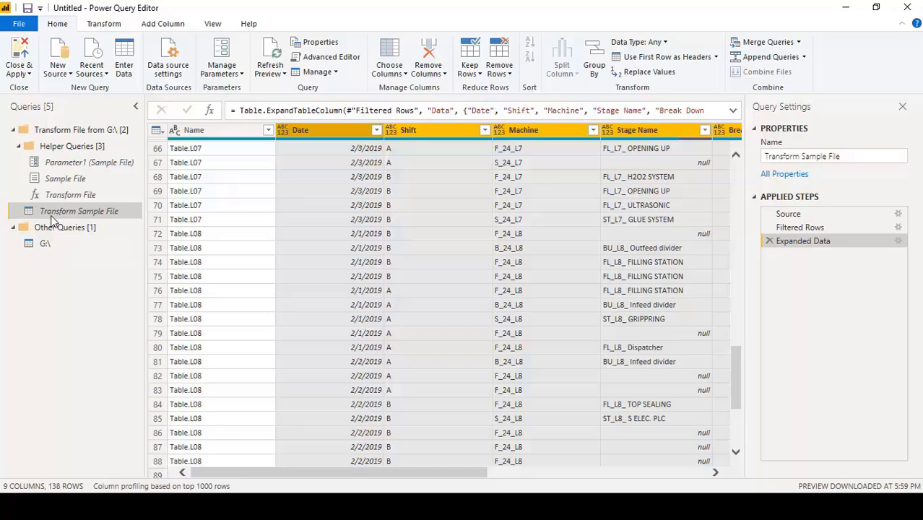
Open the combined G:\ query and check the distinct values of its Name and Source.Name columns.
left_click(75, 243)
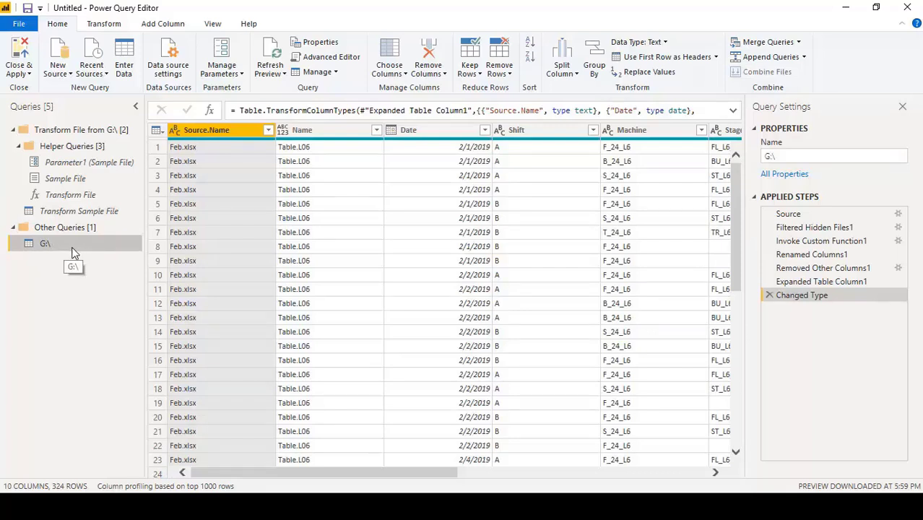
left_click(373, 132)
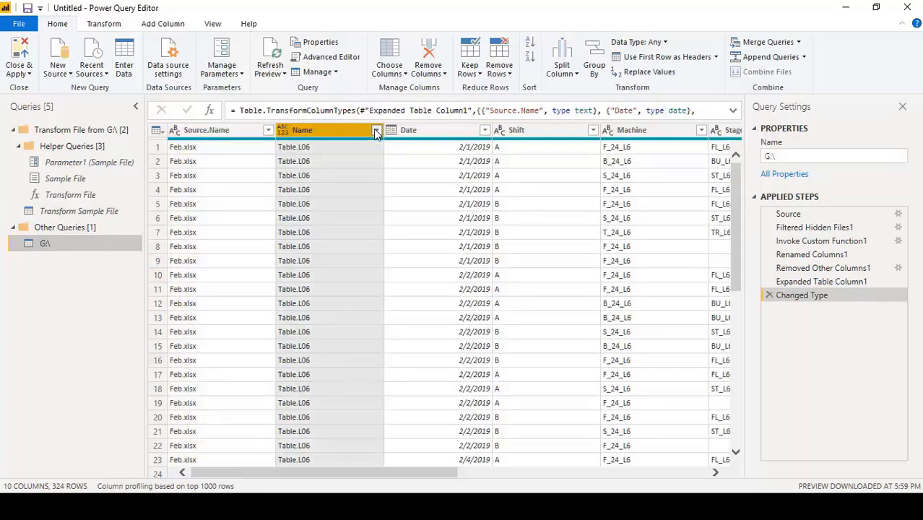
left_click(376, 130)
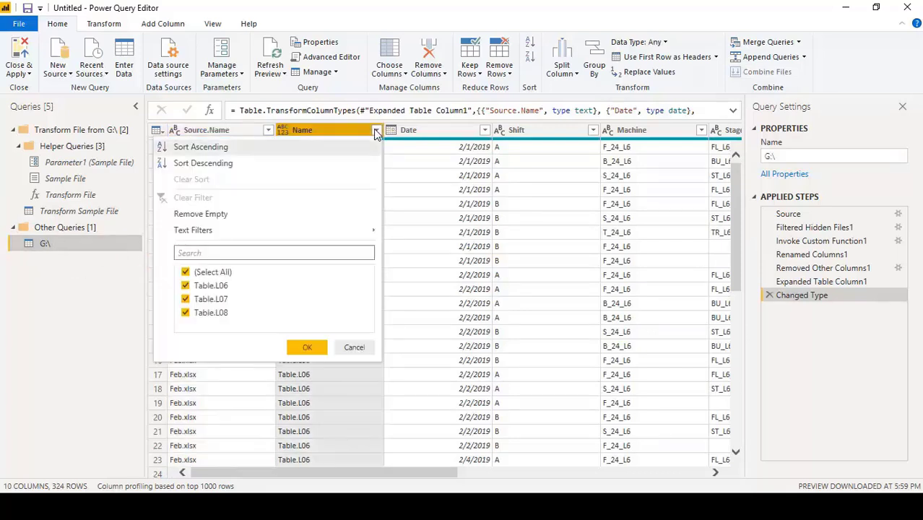
left_click(213, 314)
left_click(307, 347)
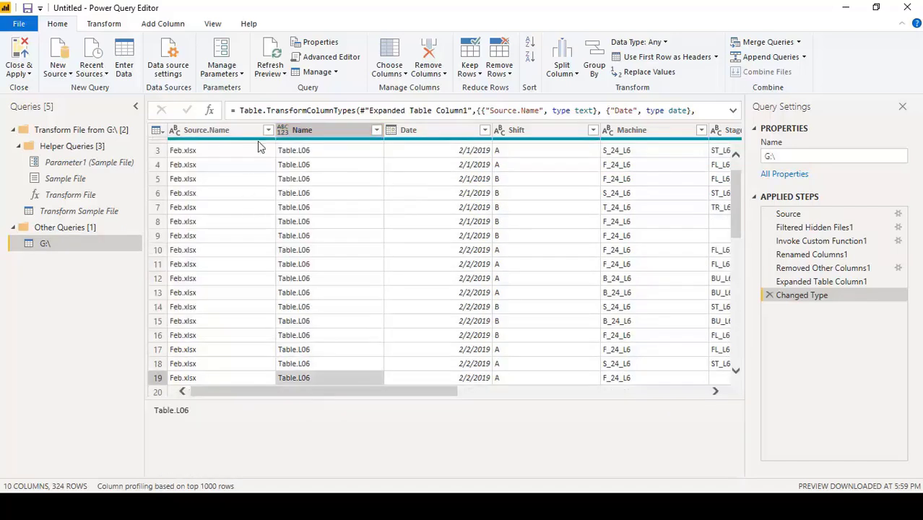
left_click(268, 131)
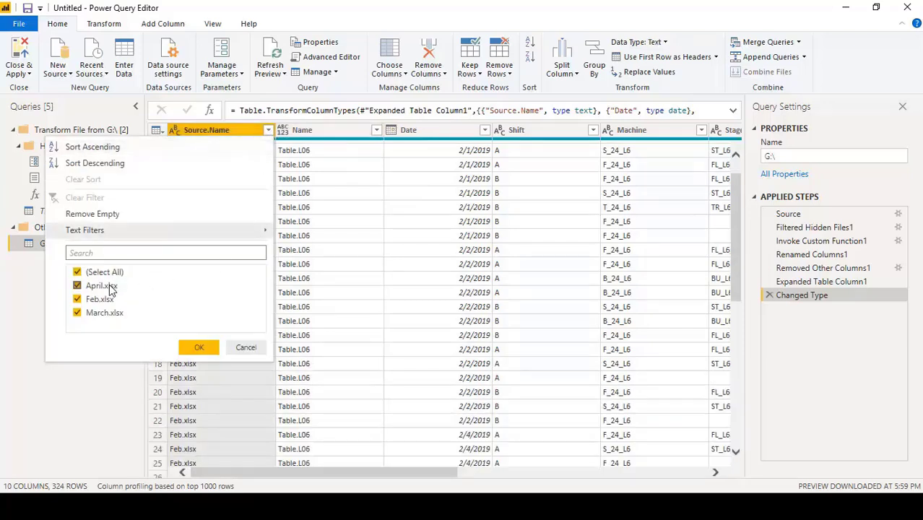
left_click(110, 377)
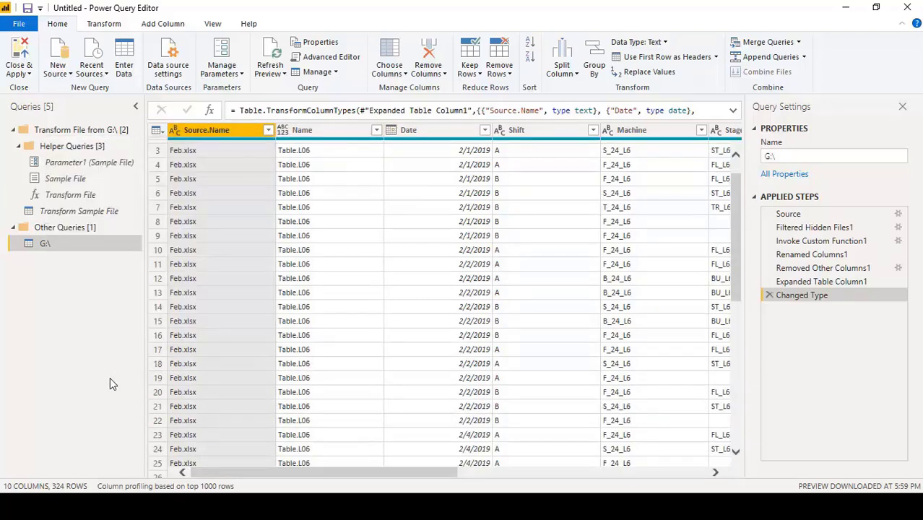
scroll(365, 312, "up", 1)
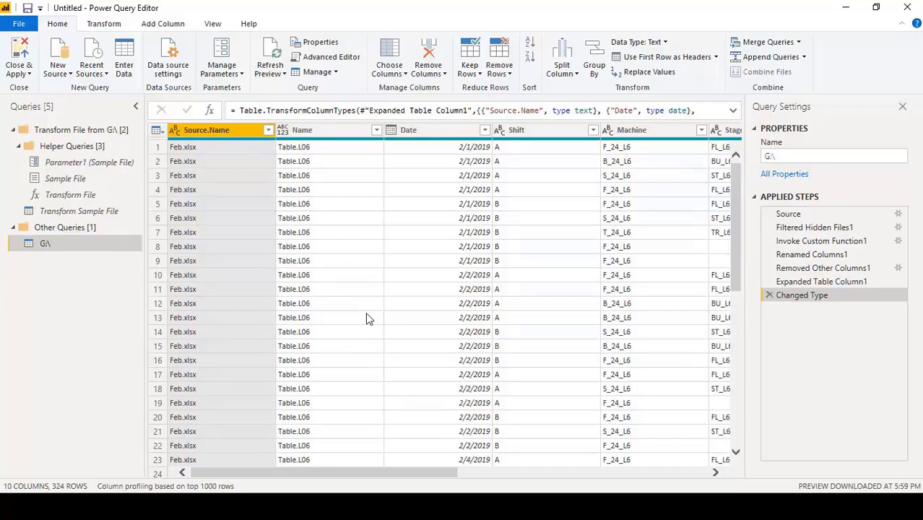